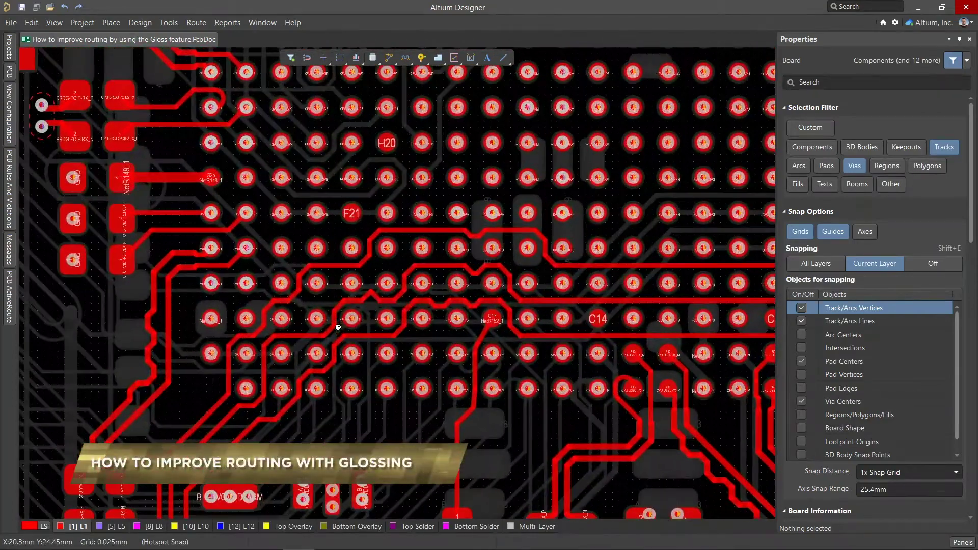
{"action": "scroll", "coordinate": [338, 326], "scroll_direction": "up", "scroll_amount": 1, "text": "ctrl"}
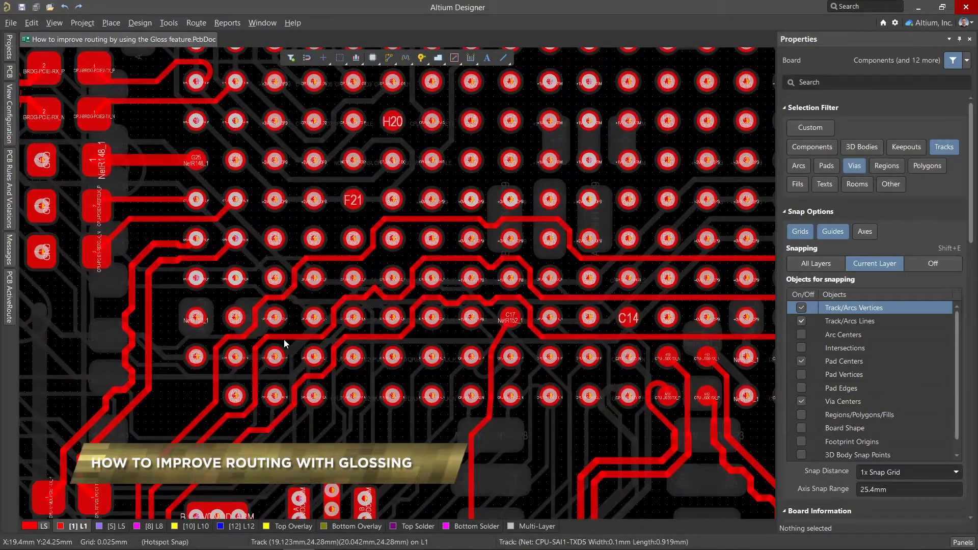
Slide a top-layer track to a new spot, make L5 active, and view the area above the BGA
{"action": "left_click_drag", "start_coordinate": [277, 338], "coordinate": [266, 377]}
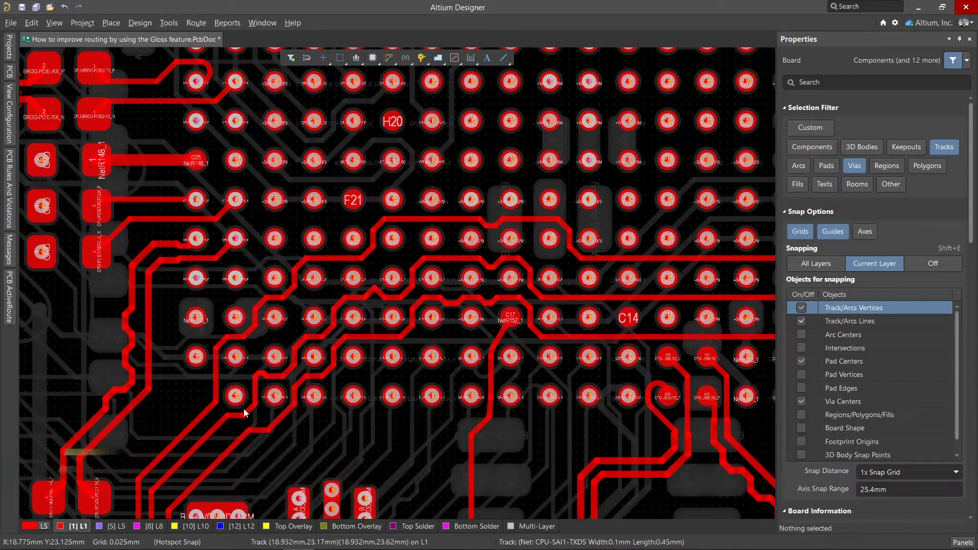
{"action": "left_click", "coordinate": [118, 526]}
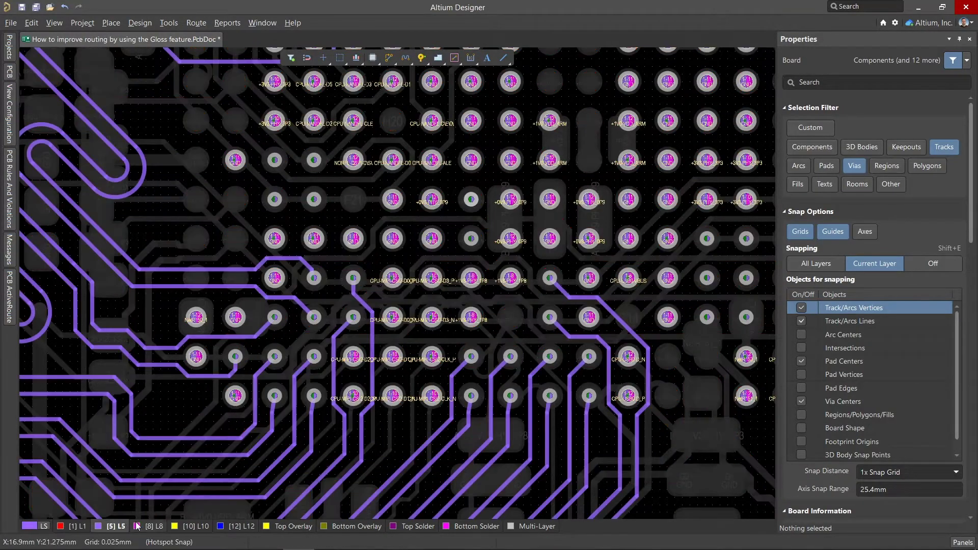
{"action": "scroll", "coordinate": [279, 270], "scroll_direction": "down", "scroll_amount": 3, "text": "ctrl"}
{"action": "scroll", "coordinate": [282, 264], "scroll_direction": "down", "scroll_amount": 2, "text": "ctrl"}
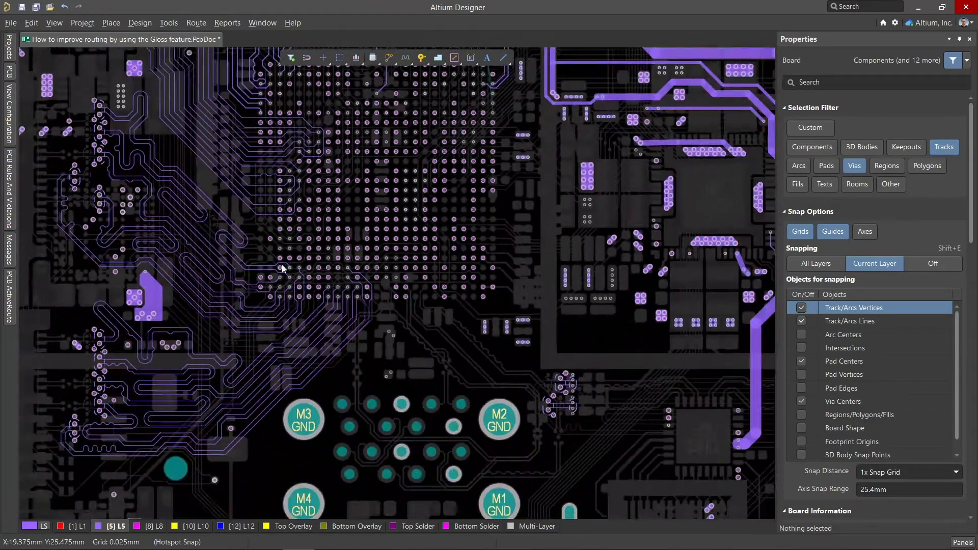
{"action": "right_click_drag", "start_coordinate": [348, 137], "coordinate": [354, 408]}
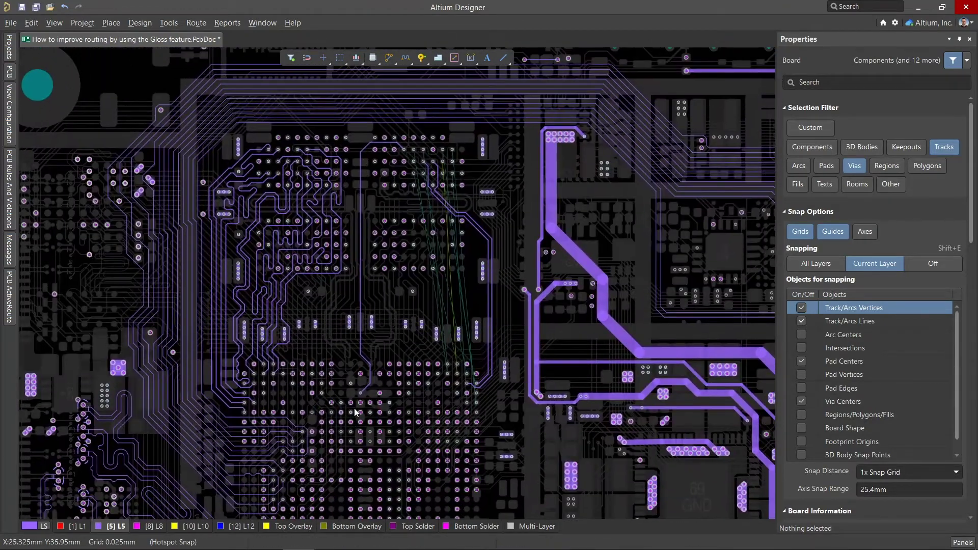
{"action": "scroll", "coordinate": [425, 244], "scroll_direction": "up", "scroll_amount": 2, "text": "ctrl"}
{"action": "scroll", "coordinate": [425, 242], "scroll_direction": "up", "scroll_amount": 1, "text": "ctrl"}
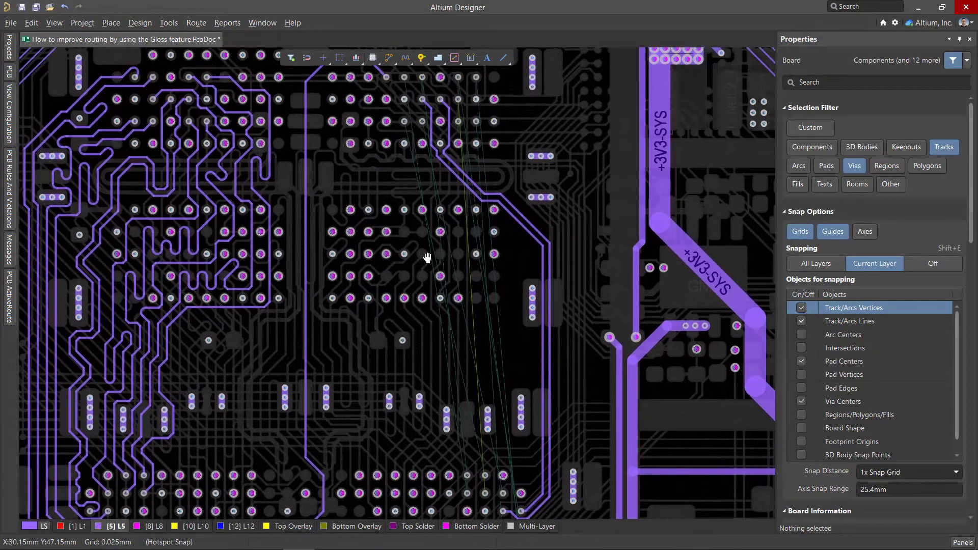
{"action": "right_click_drag", "start_coordinate": [425, 243], "coordinate": [429, 259]}
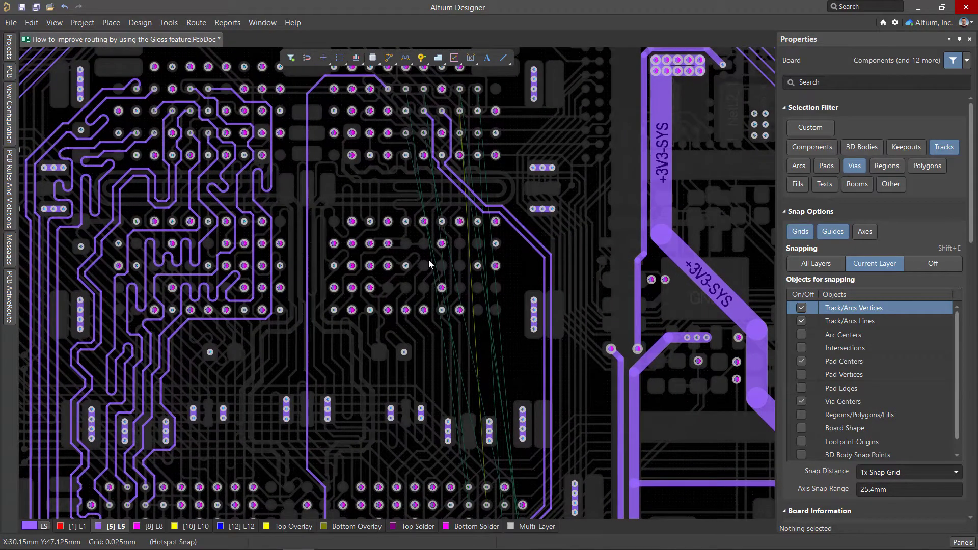
Route a 0.1mm L5 track from a BGA pad to a lower pad with Strong routed gloss
{"action": "left_click", "coordinate": [388, 58]}
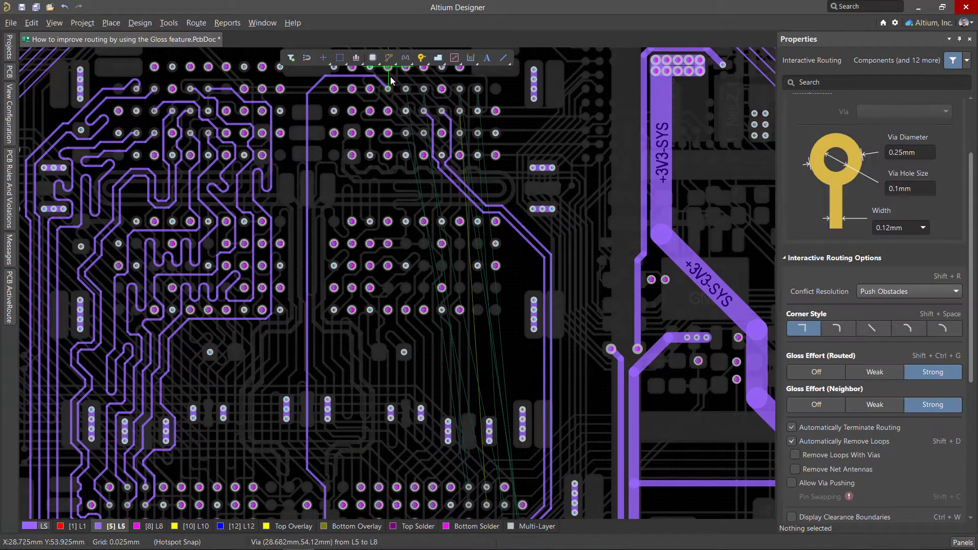
{"action": "left_click", "coordinate": [405, 133]}
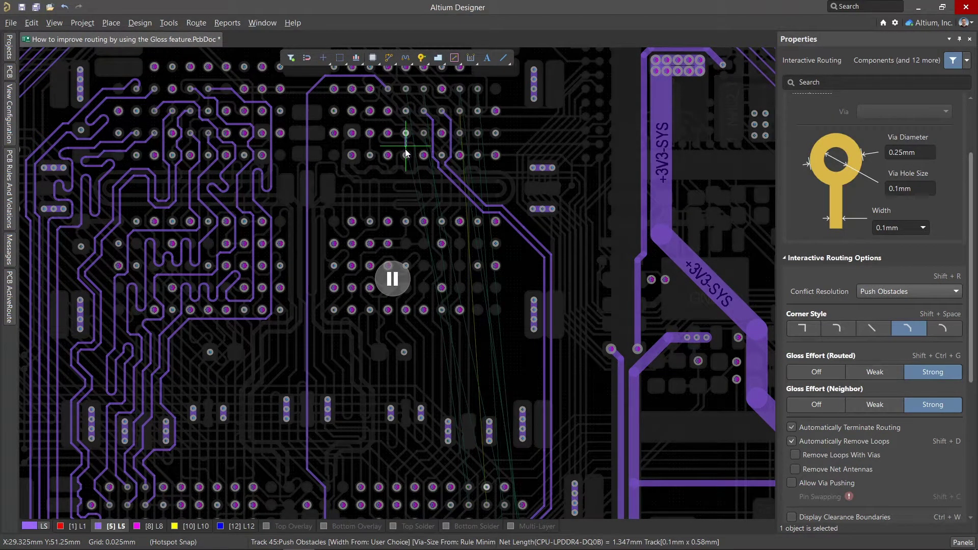
{"action": "key", "text": "Tab"}
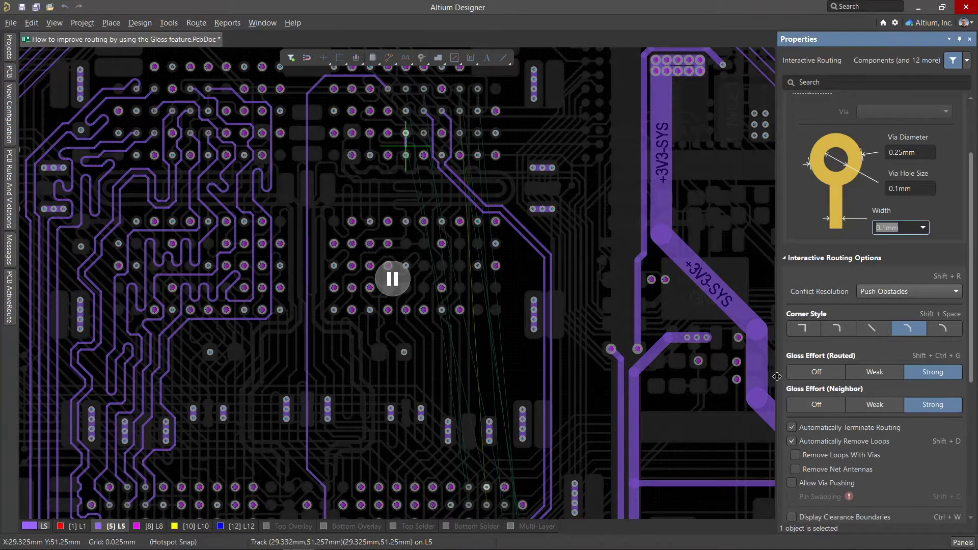
{"action": "left_click", "coordinate": [828, 378]}
{"action": "left_click", "coordinate": [882, 377]}
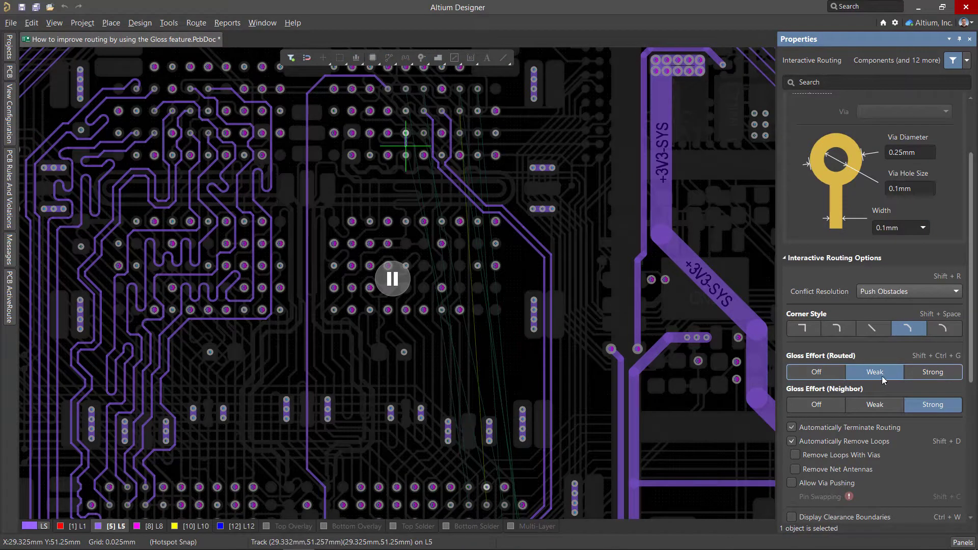
{"action": "left_click", "coordinate": [926, 375]}
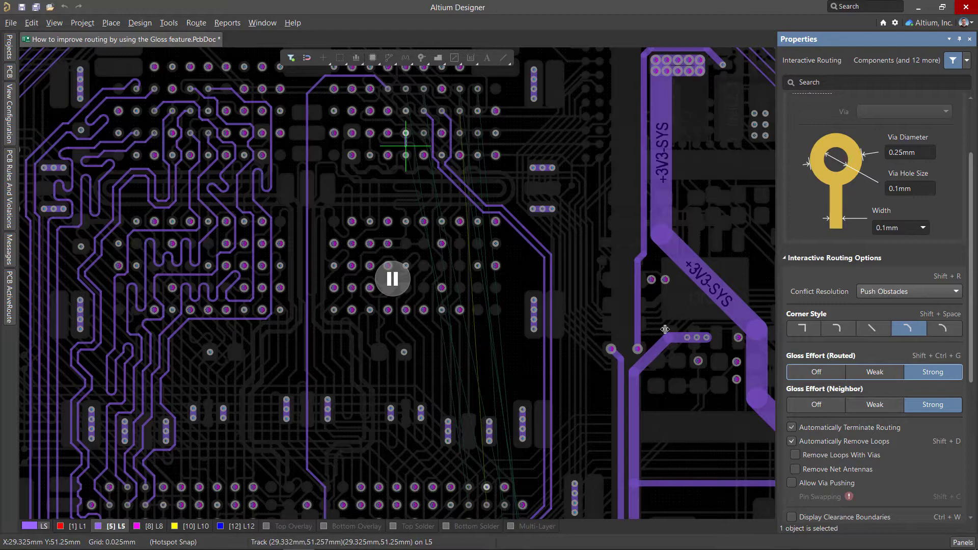
{"action": "left_click", "coordinate": [393, 278]}
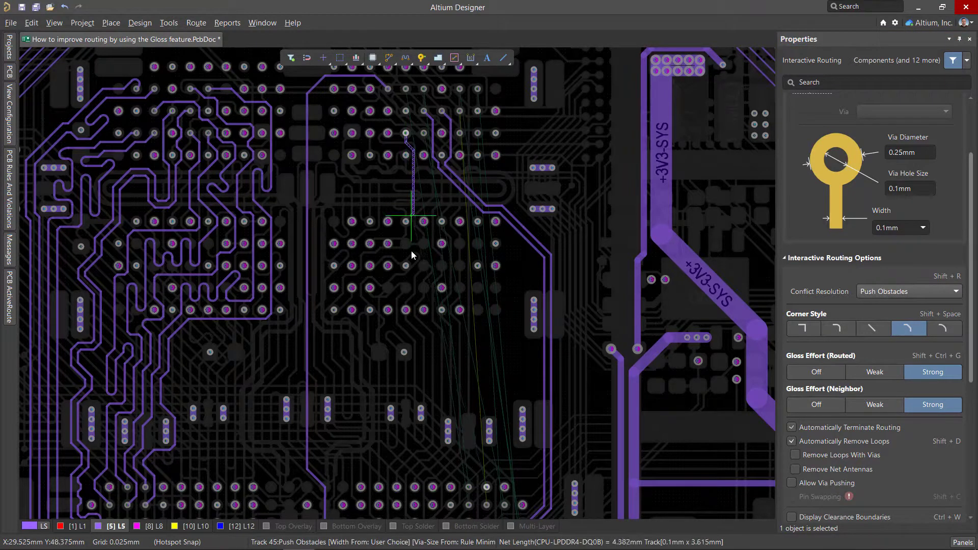
{"action": "left_click", "coordinate": [486, 486]}
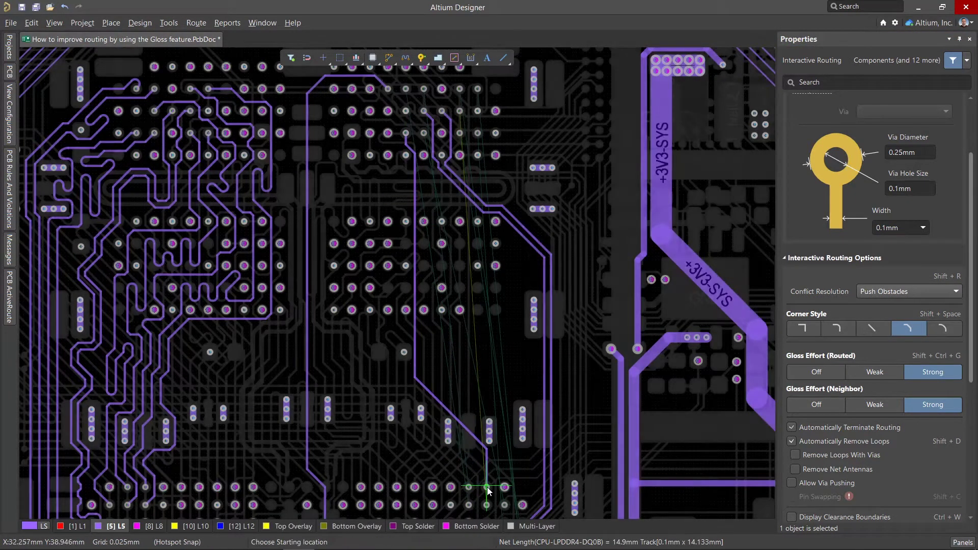
Start a route from another BGA pad, cancel it, and begin one from a pad near the top
{"action": "left_click", "coordinate": [424, 133]}
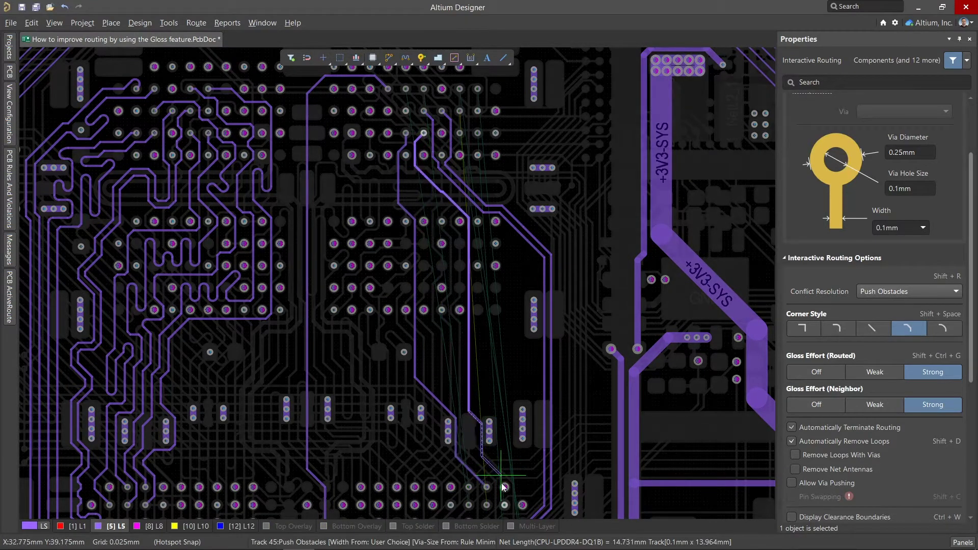
{"action": "right_click", "coordinate": [506, 511]}
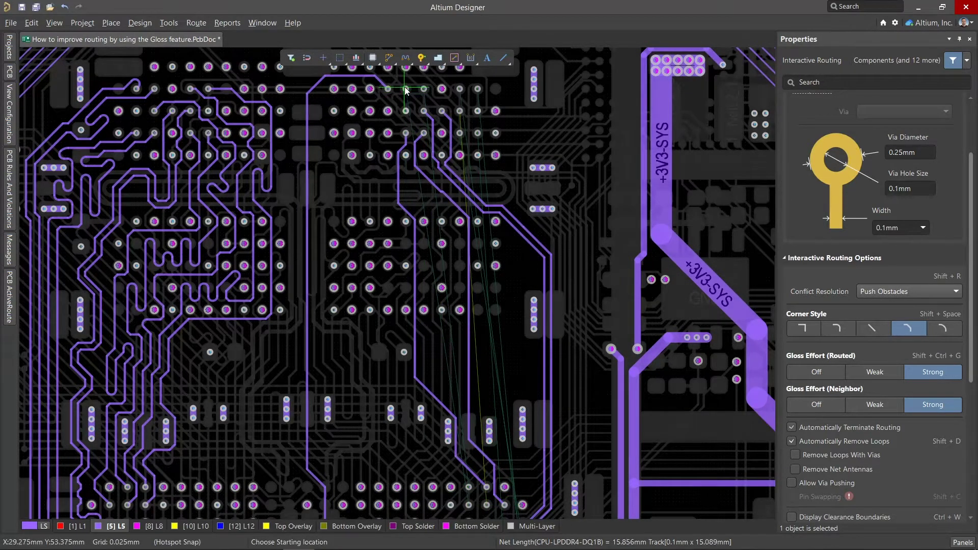
{"action": "left_click", "coordinate": [405, 88]}
{"action": "key", "text": "Tab"}
Route the DQ3B track to its bottom pad, lowering routed gloss to Weak, then Off
{"action": "left_click", "coordinate": [847, 373]}
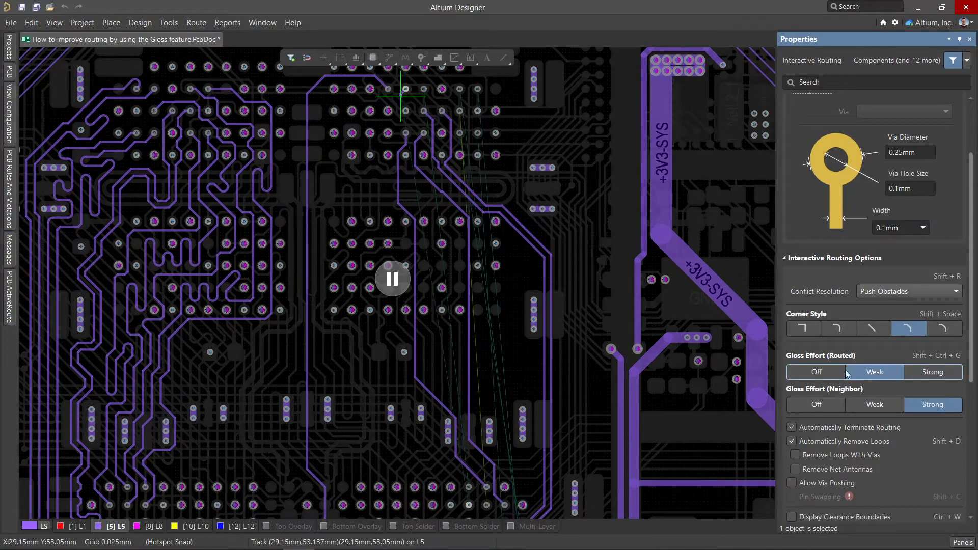
{"action": "left_click", "coordinate": [392, 279]}
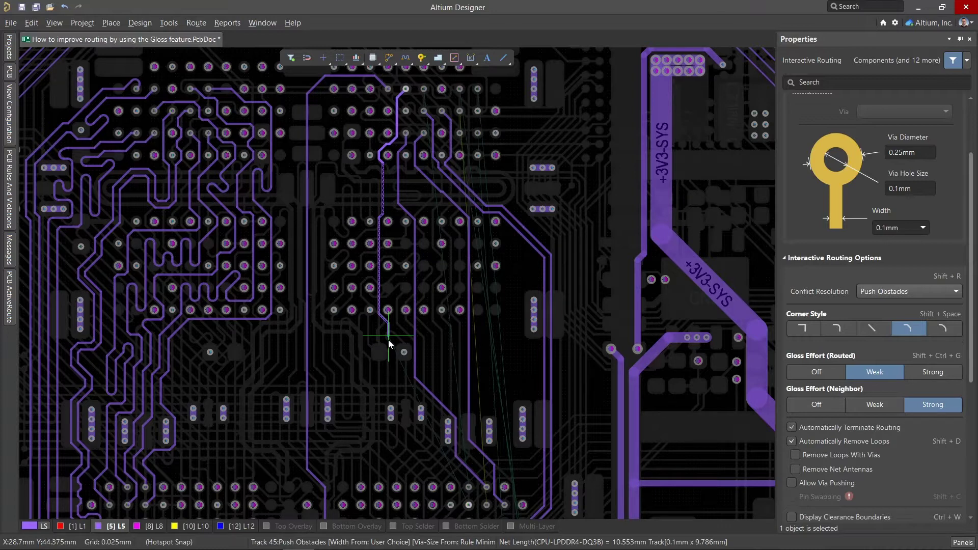
{"action": "key", "text": "Tab"}
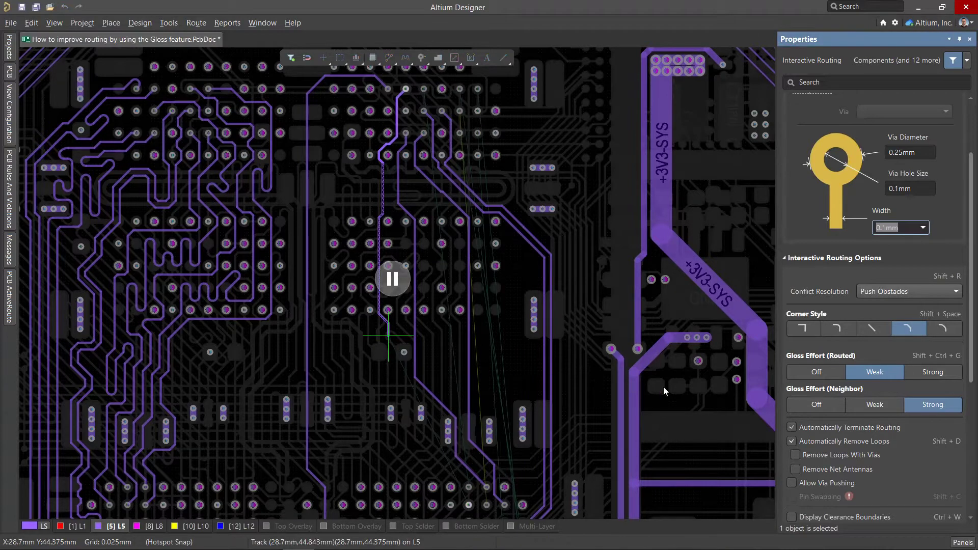
{"action": "left_click", "coordinate": [816, 375]}
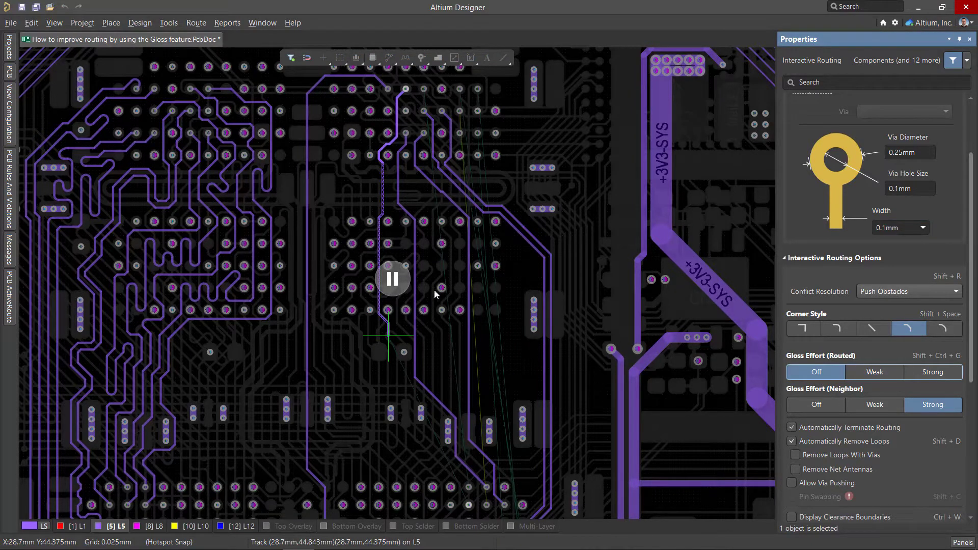
{"action": "left_click", "coordinate": [392, 279]}
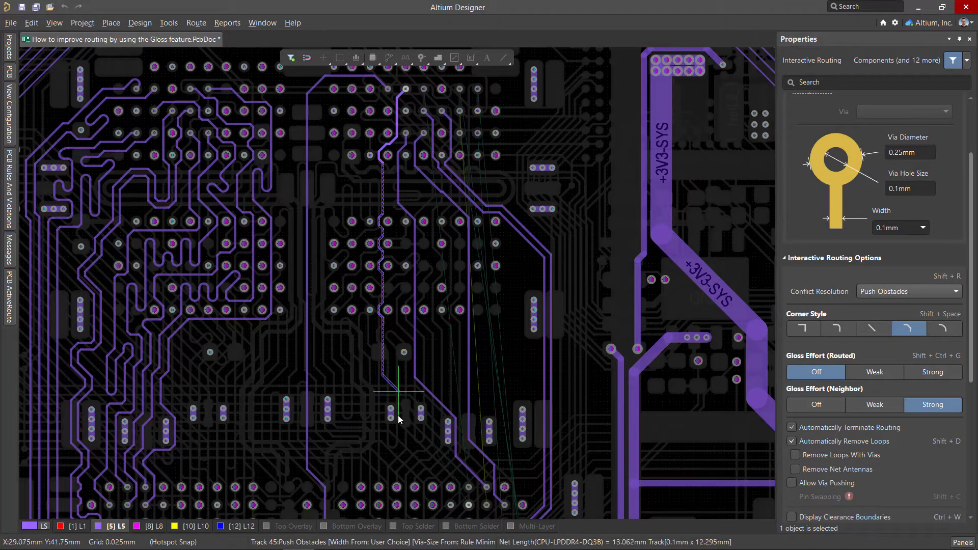
{"action": "left_click", "coordinate": [469, 509]}
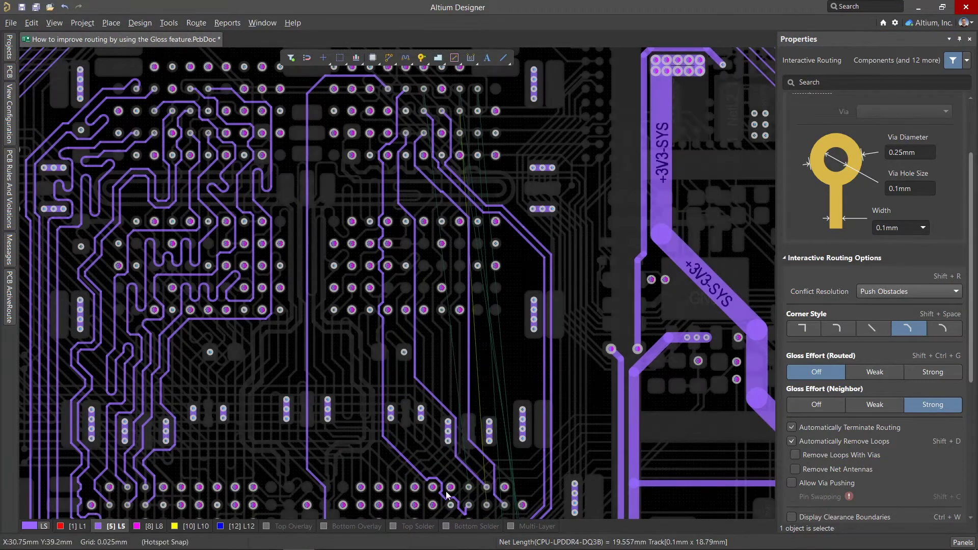
Slide the CPU-SAI1-TXD6 track on L1, toggling Neighbor gloss Weak then back to Strong
{"action": "left_click", "coordinate": [447, 495]}
{"action": "scroll", "coordinate": [441, 463], "scroll_direction": "up", "scroll_amount": 5, "text": "ctrl"}
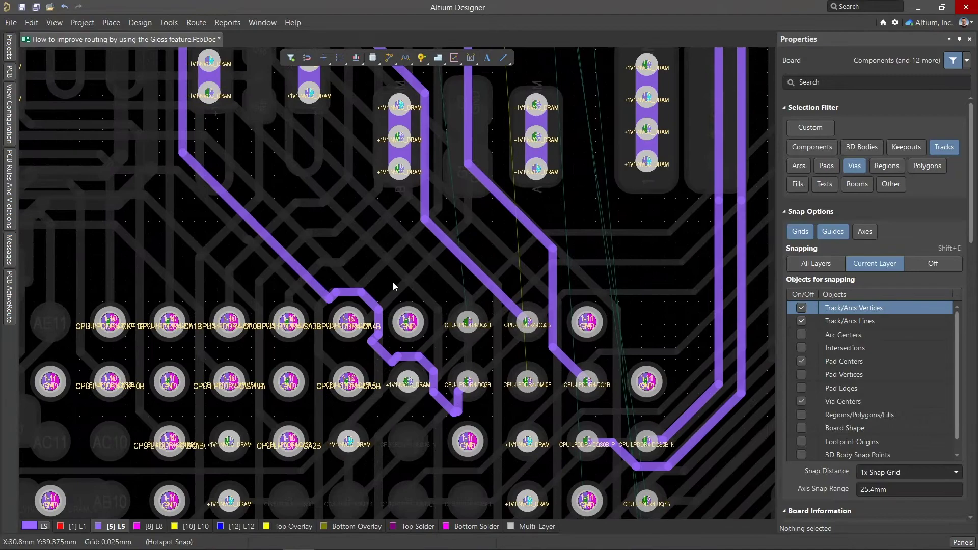
{"action": "scroll", "coordinate": [172, 474], "scroll_direction": "down", "scroll_amount": 5, "text": "ctrl"}
{"action": "key", "text": "KP_Multiply"}
{"action": "scroll", "coordinate": [196, 406], "scroll_direction": "up", "scroll_amount": 5, "text": "ctrl"}
{"action": "left_click_drag", "start_coordinate": [275, 391], "coordinate": [280, 389]}
{"action": "key", "text": "Tab"}
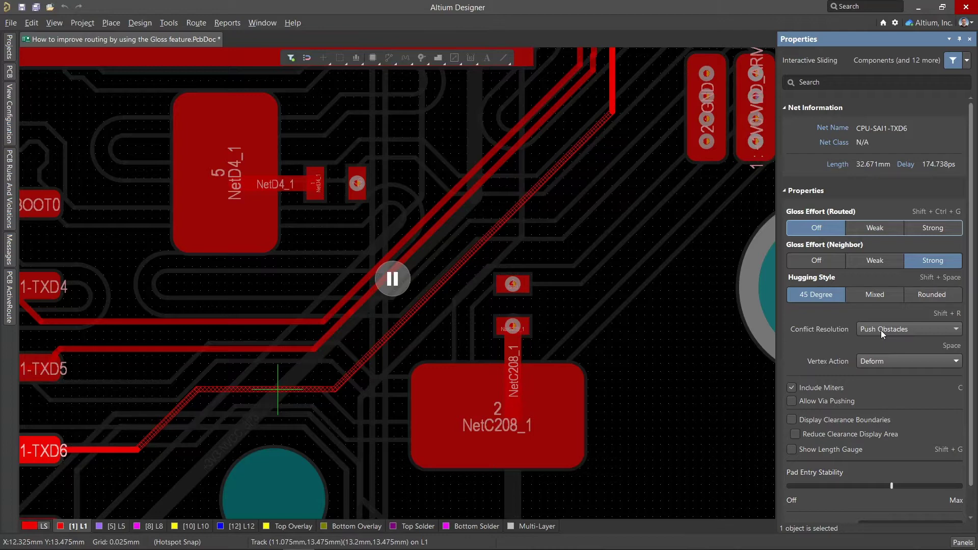
{"action": "left_click", "coordinate": [873, 260]}
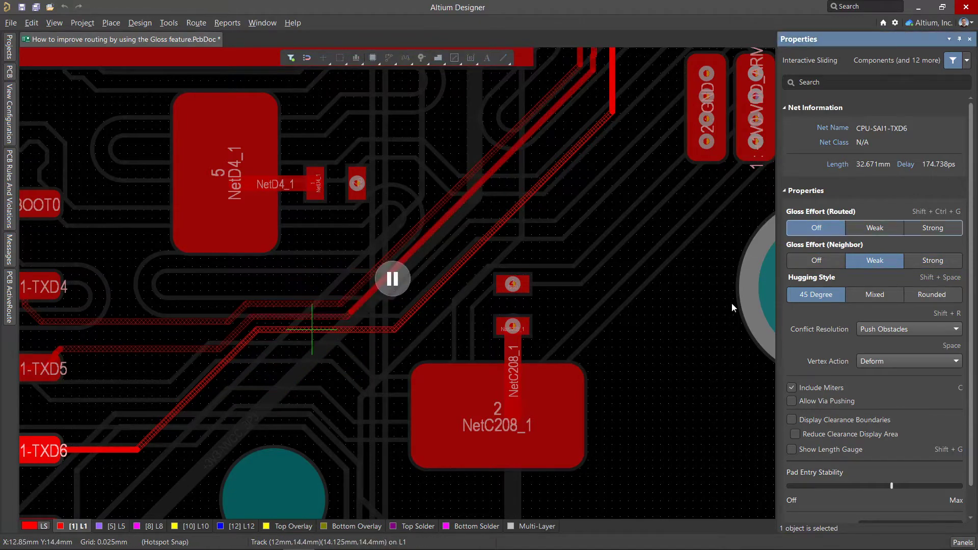
{"action": "left_click", "coordinate": [933, 261]}
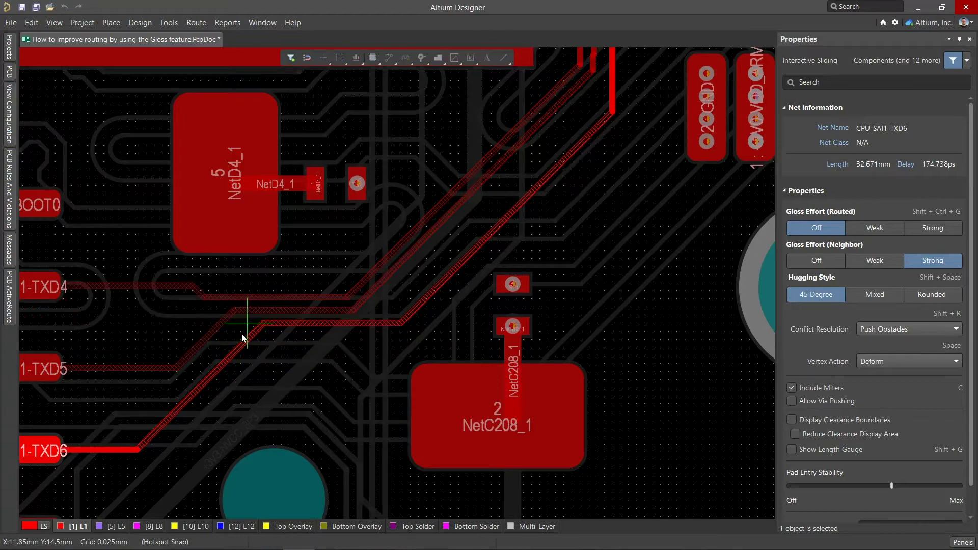
{"action": "left_click", "coordinate": [236, 346]}
{"action": "scroll", "coordinate": [256, 328], "scroll_direction": "down", "scroll_amount": 3, "text": "ctrl"}
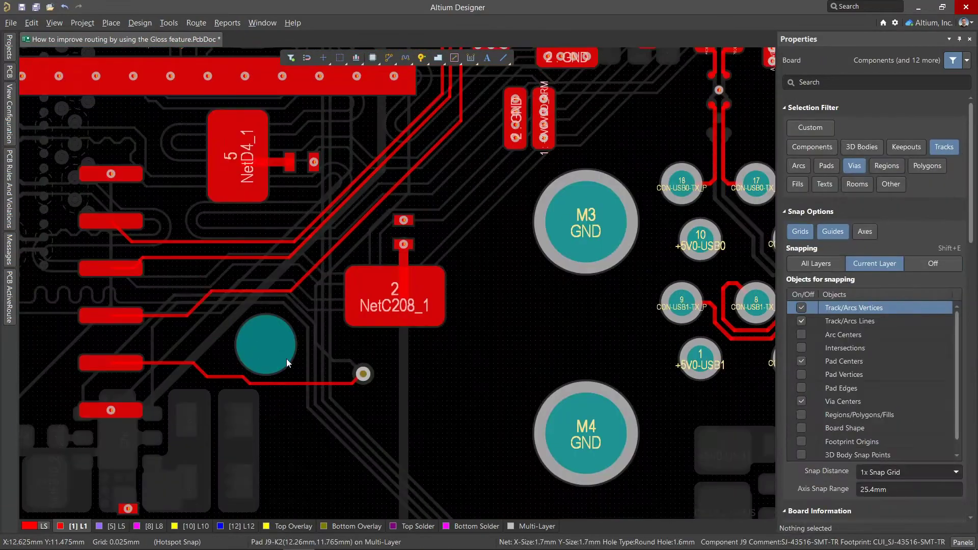
{"action": "scroll", "coordinate": [336, 382], "scroll_direction": "up", "scroll_amount": 3, "text": "ctrl"}
Drag the via to a new position with Neighbor gloss effort lowered to Weak
{"action": "mouse_move", "coordinate": [373, 359]}
{"action": "left_mouse_down"}
{"action": "mouse_move", "coordinate": [374, 395]}
{"action": "mouse_move", "coordinate": [326, 442]}
{"action": "left_mouse_up"}
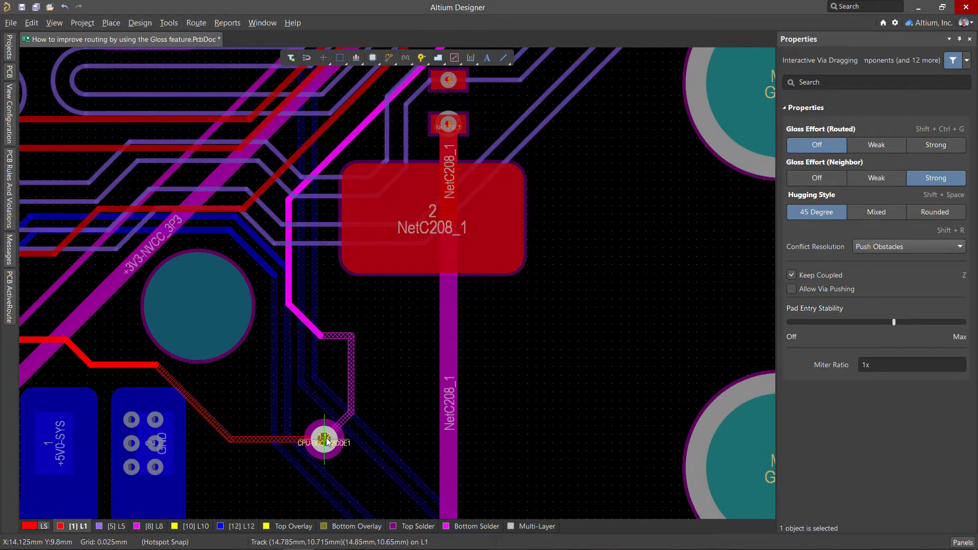
{"action": "key", "text": "Tab"}
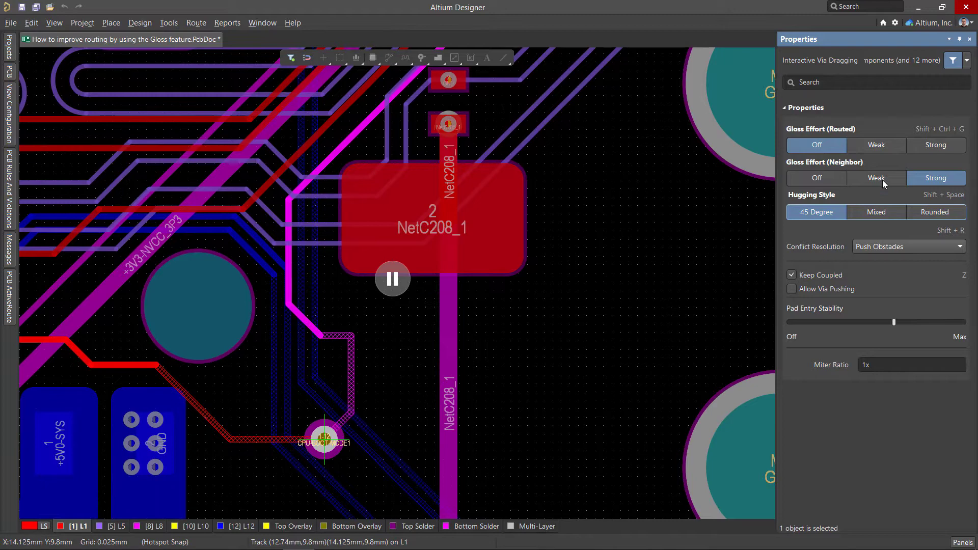
{"action": "left_click", "coordinate": [882, 179]}
{"action": "left_click", "coordinate": [392, 280]}
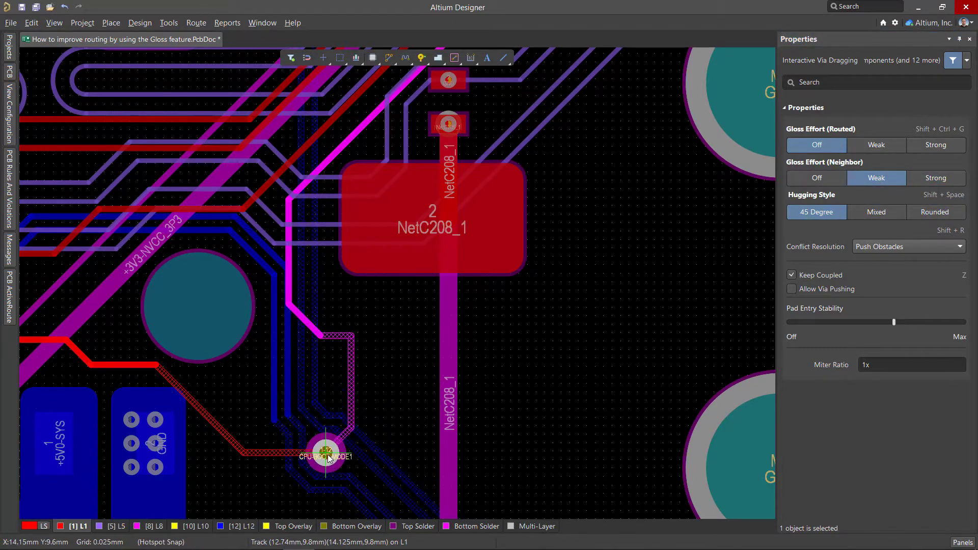
{"action": "left_click", "coordinate": [328, 454]}
Exit via dragging and view the top layer alone around the BGA area
{"action": "right_click", "coordinate": [380, 398]}
{"action": "scroll", "coordinate": [380, 395], "scroll_direction": "down", "scroll_amount": 3, "text": "ctrl"}
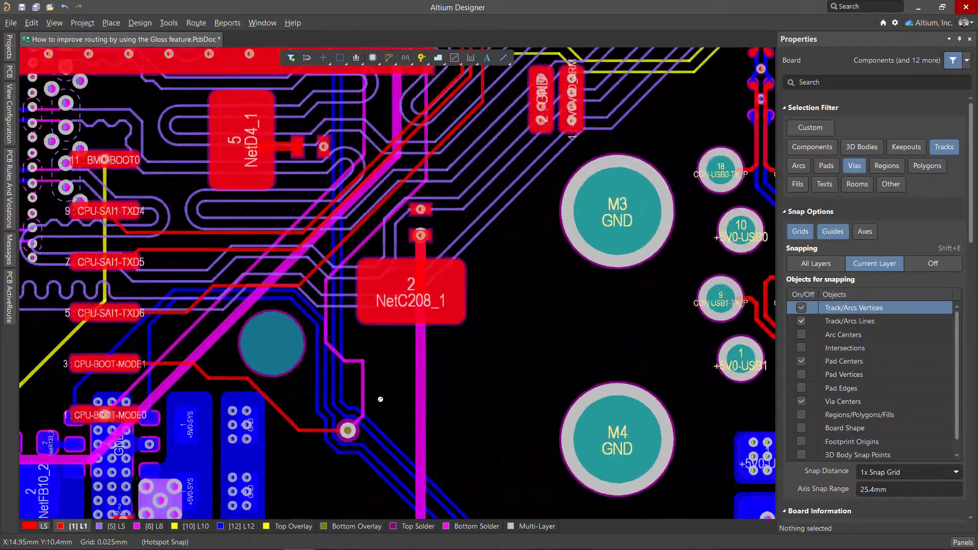
{"action": "scroll", "coordinate": [380, 398], "scroll_direction": "down", "scroll_amount": 1, "text": "ctrl"}
{"action": "key", "text": "shift+s"}
{"action": "mouse_move", "coordinate": [421, 339]}
{"action": "right_mouse_down"}
{"action": "mouse_move", "coordinate": [448, 230]}
{"action": "mouse_move", "coordinate": [386, 406]}
{"action": "right_mouse_up"}
Set Routed and Neighbor gloss effort to Strong with 45 Degree hugging style
{"action": "left_click", "coordinate": [895, 23]}
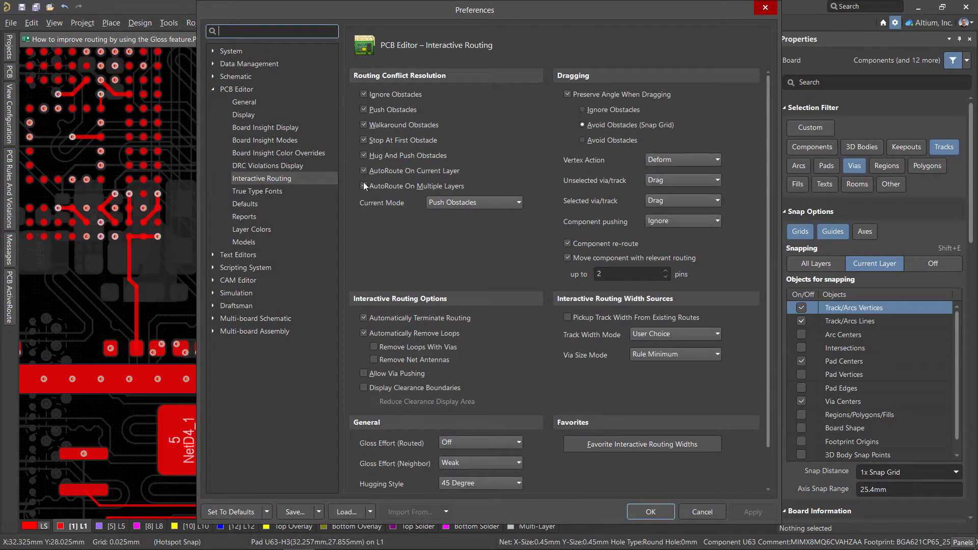
{"action": "left_click", "coordinate": [457, 442]}
{"action": "left_click", "coordinate": [458, 475]}
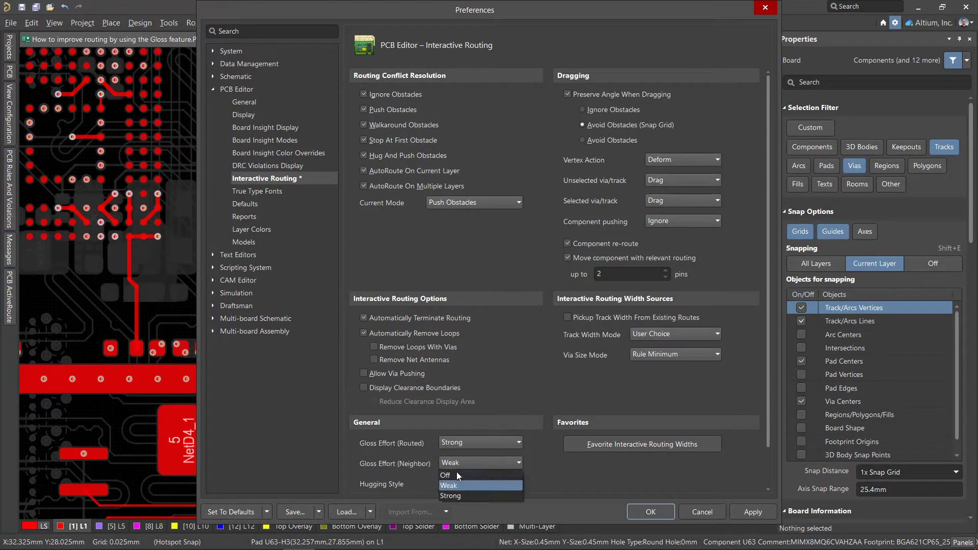
{"action": "left_click", "coordinate": [455, 485]}
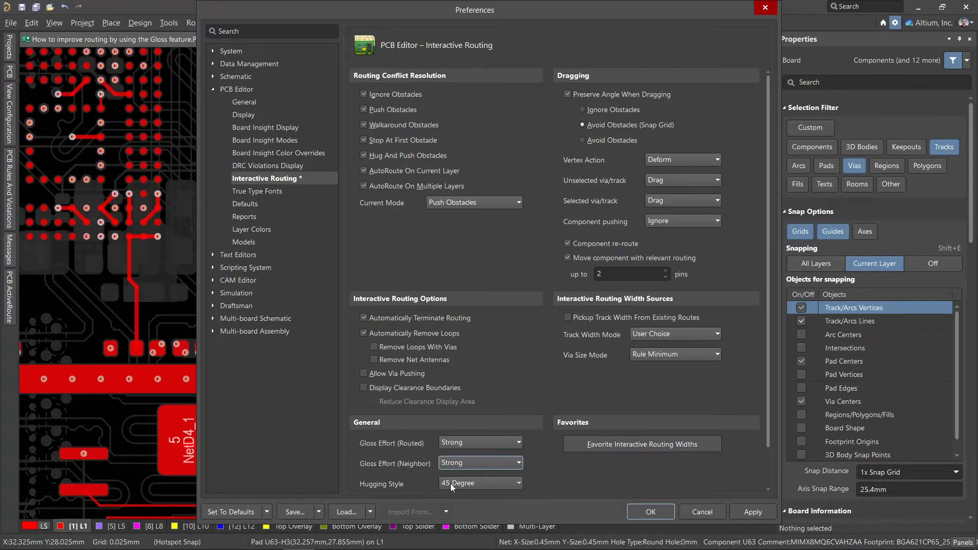
{"action": "left_click", "coordinate": [453, 484]}
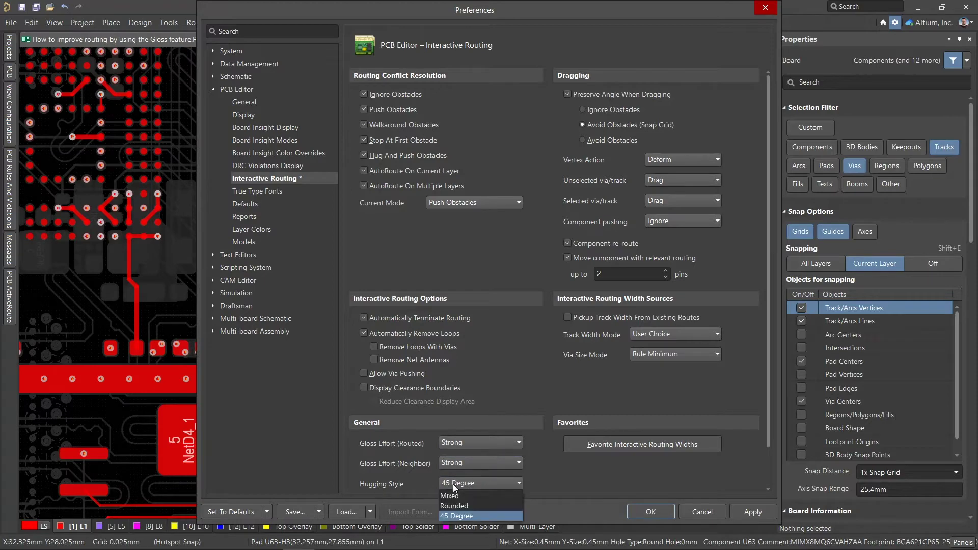
{"action": "left_click", "coordinate": [456, 513]}
{"action": "left_click", "coordinate": [633, 512]}
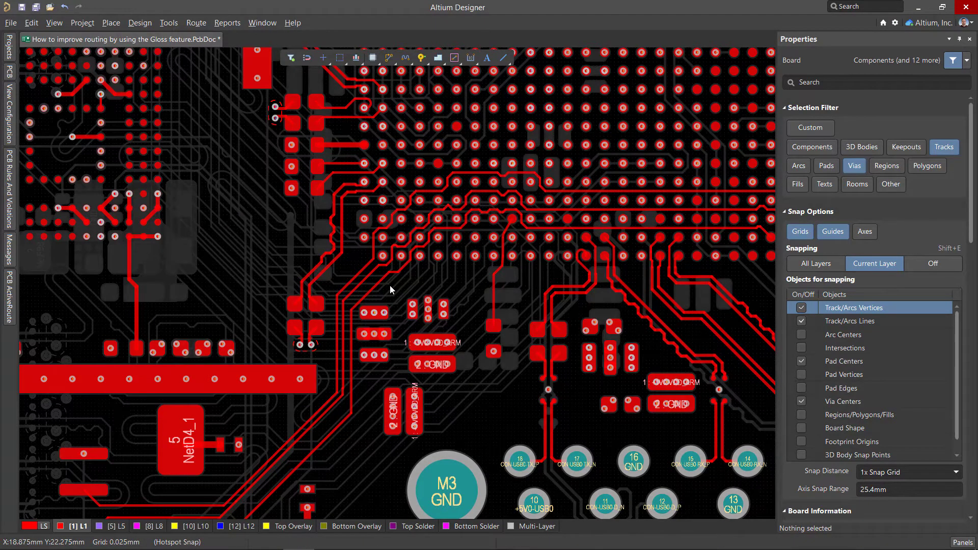
Apply Gloss Selected to the full routes of the three diagonal tracks, then deselect
{"action": "left_click_drag", "start_coordinate": [390, 289], "coordinate": [354, 283]}
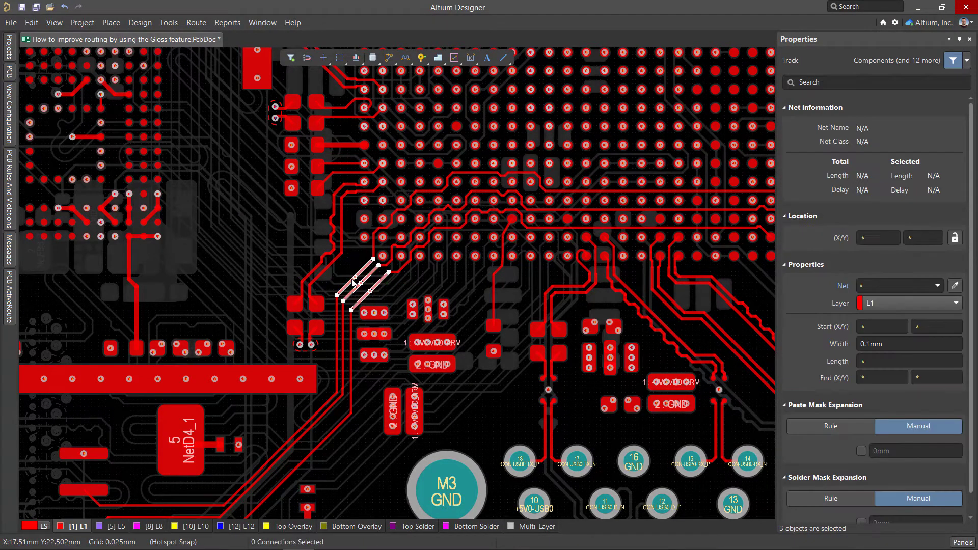
{"action": "key", "text": "Tab"}
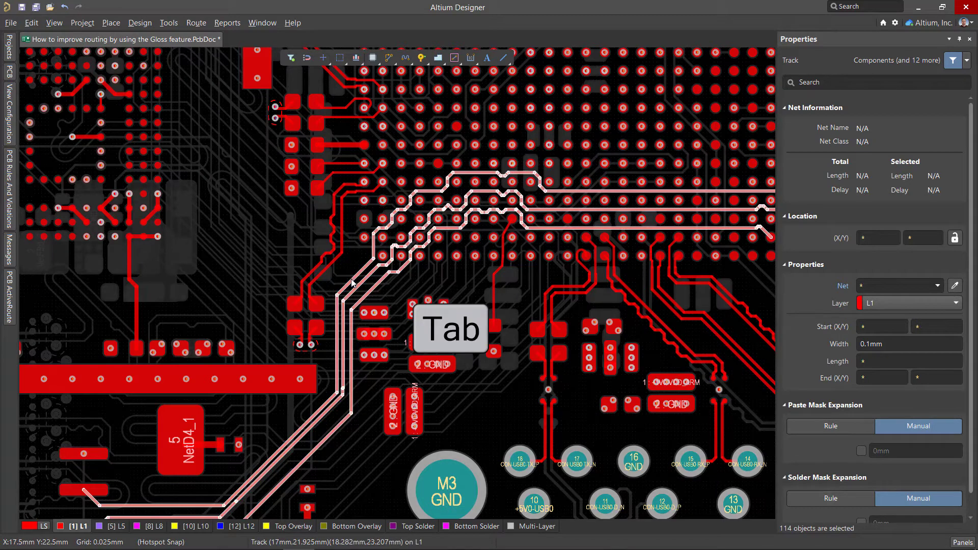
{"action": "left_click", "coordinate": [196, 24]}
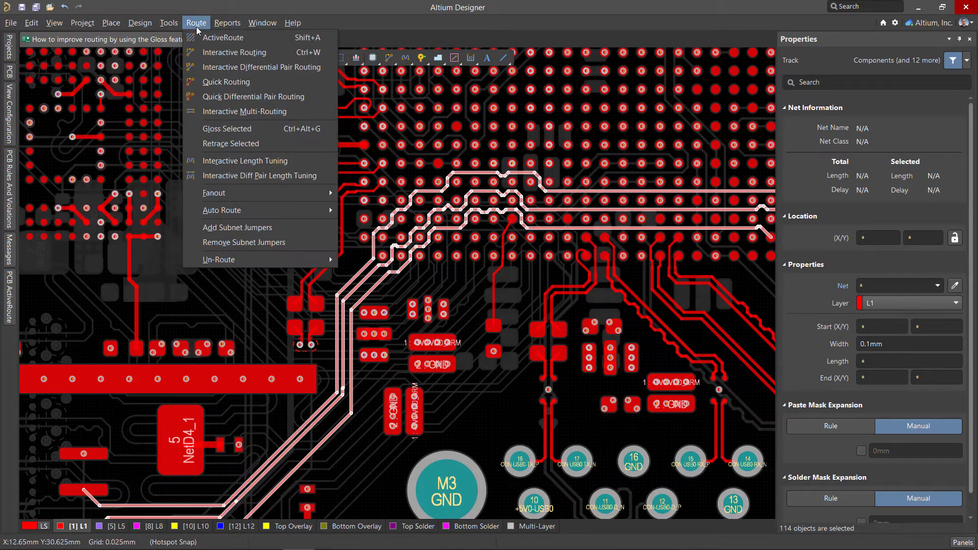
{"action": "left_click", "coordinate": [216, 129]}
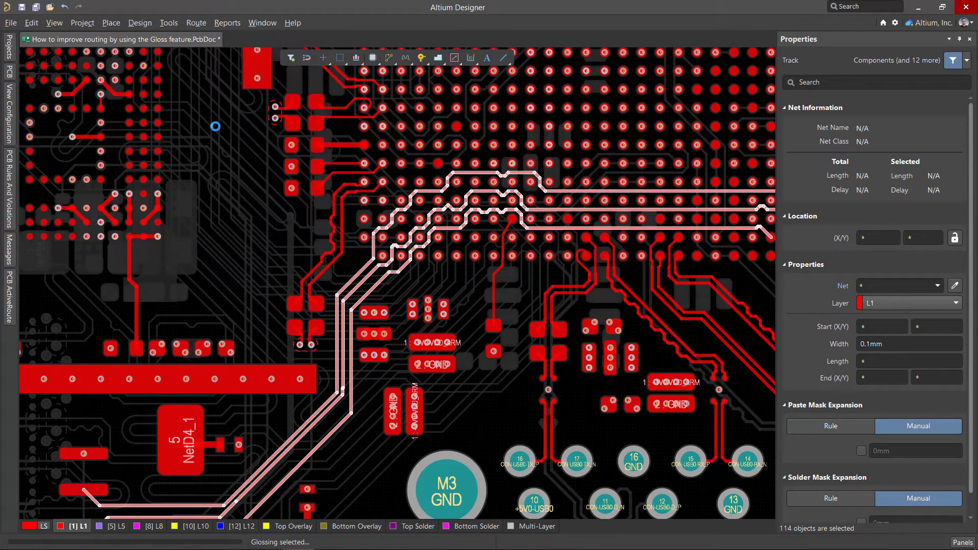
{"action": "left_click", "coordinate": [215, 126]}
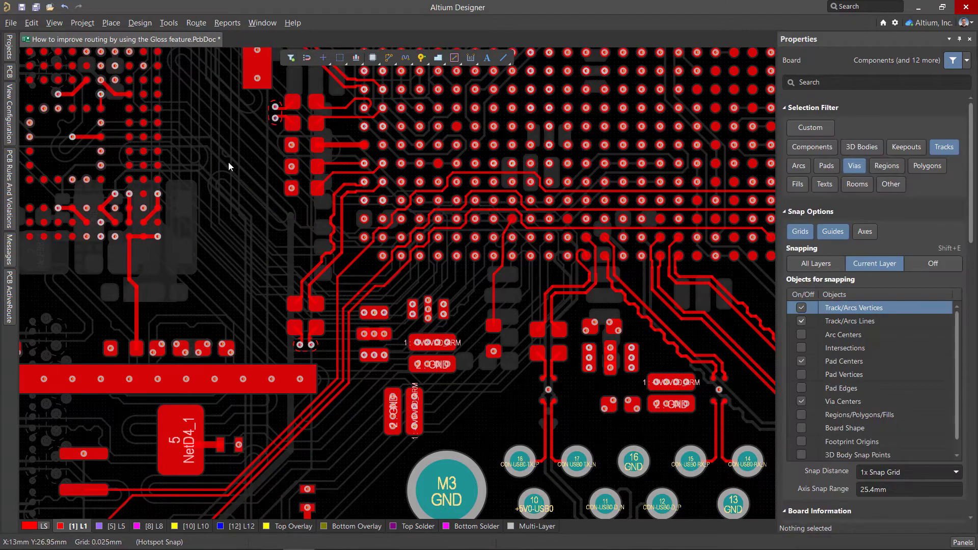
{"action": "mouse_move", "coordinate": [328, 313]}
{"action": "right_mouse_down"}
{"action": "mouse_move", "coordinate": [279, 275]}
{"action": "mouse_move", "coordinate": [294, 285]}
{"action": "right_mouse_up"}
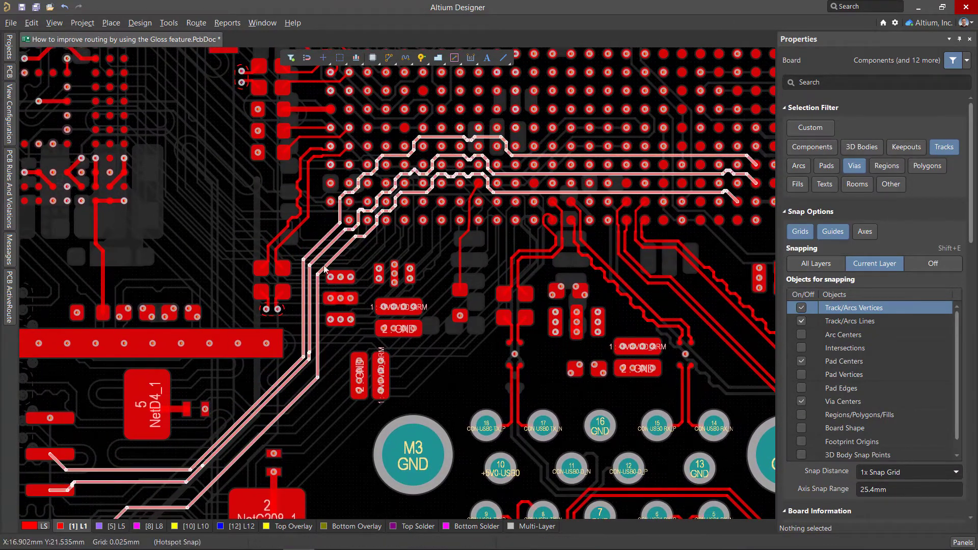
Switch hugging style to Rounded and re-gloss the selected track bundle with Ctrl+Alt+G
{"action": "left_click", "coordinate": [324, 269]}
{"action": "left_click", "coordinate": [894, 23]}
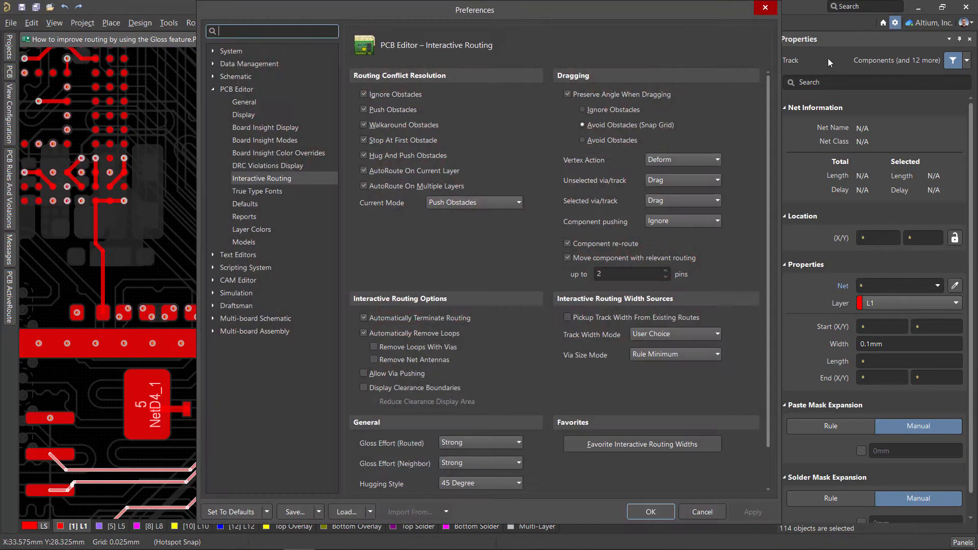
{"action": "left_click", "coordinate": [467, 485]}
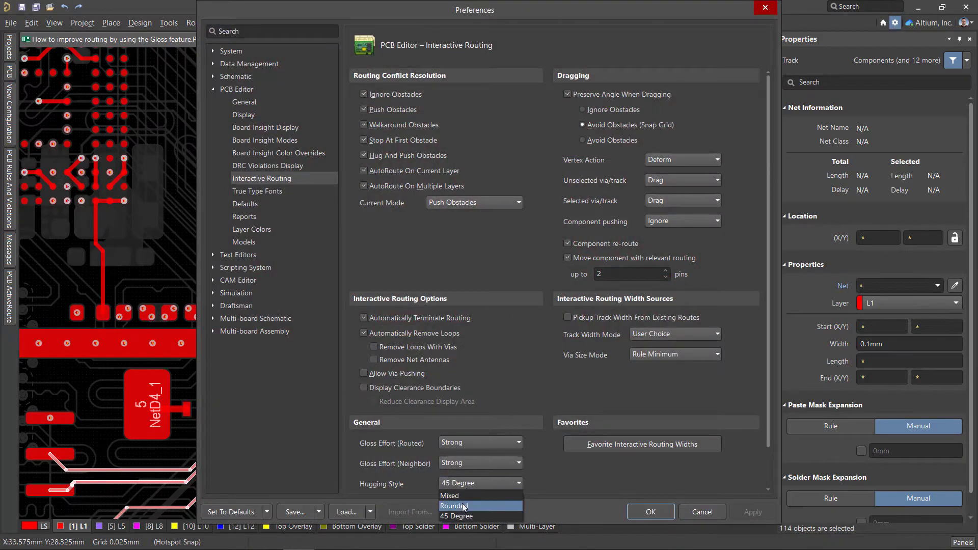
{"action": "left_click", "coordinate": [481, 507]}
{"action": "left_click", "coordinate": [643, 513]}
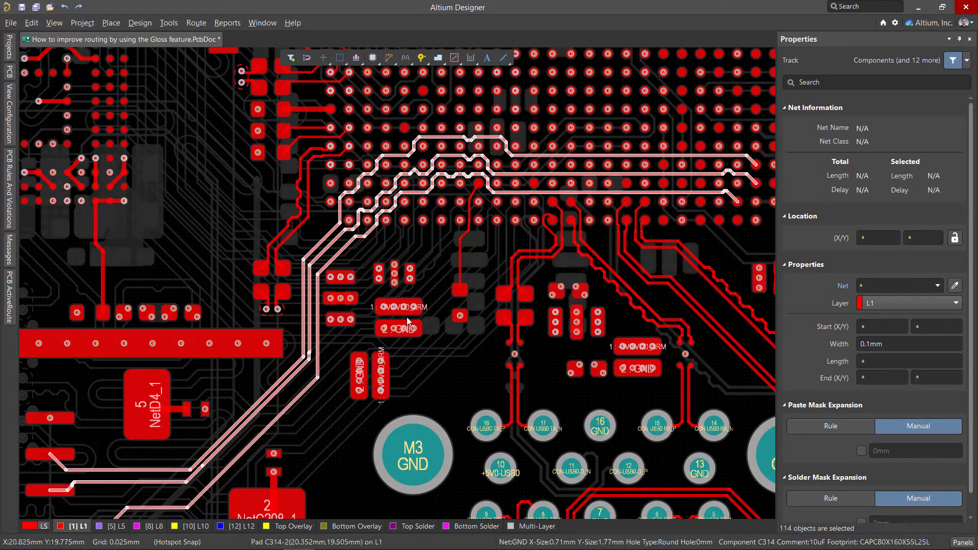
{"action": "key", "text": "ctrl+alt+g"}
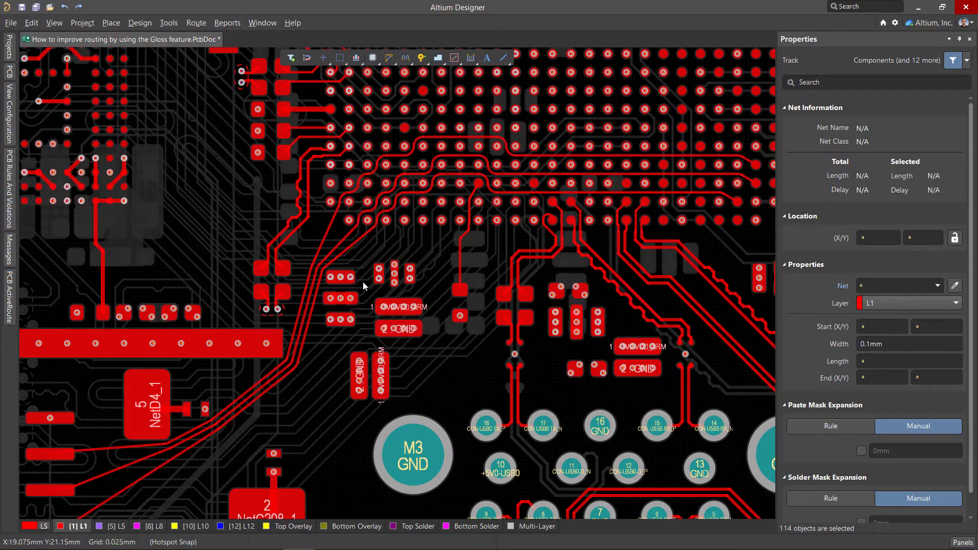
{"action": "left_click", "coordinate": [276, 389]}
{"action": "mouse_move", "coordinate": [276, 389]}
{"action": "right_mouse_down"}
{"action": "mouse_move", "coordinate": [267, 377]}
{"action": "mouse_move", "coordinate": [206, 439]}
{"action": "right_mouse_up"}
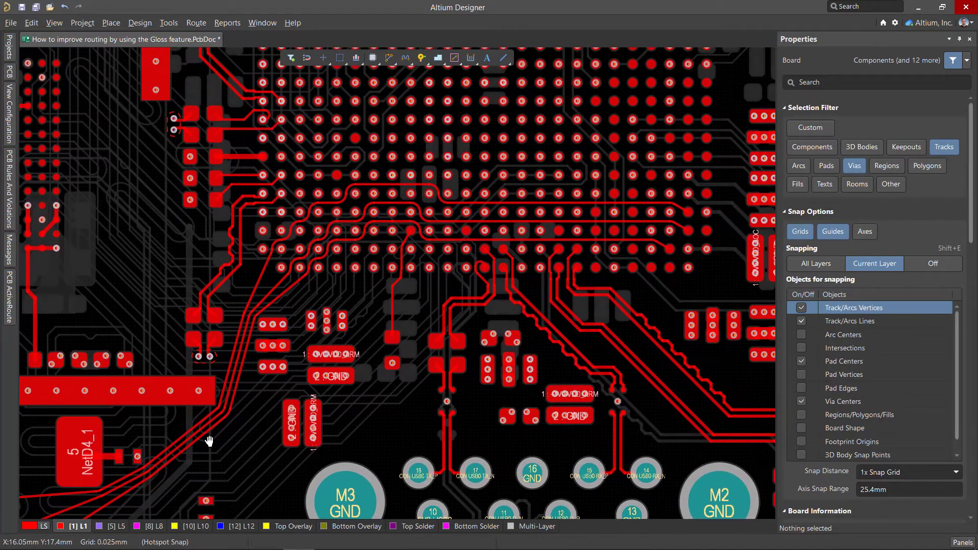
{"action": "scroll", "coordinate": [316, 236], "scroll_direction": "up", "scroll_amount": 3, "text": "ctrl"}
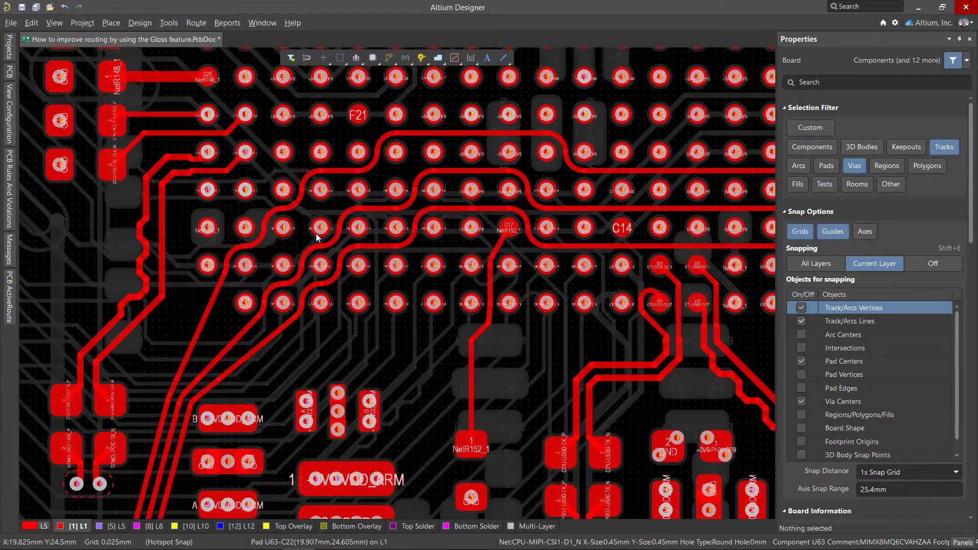
Slide the CPU-SAI1-TXD6 track sideways with hugging style switched to 45 Degree
{"action": "left_click", "coordinate": [315, 233]}
{"action": "scroll", "coordinate": [221, 429], "scroll_direction": "down", "scroll_amount": 4, "text": "ctrl"}
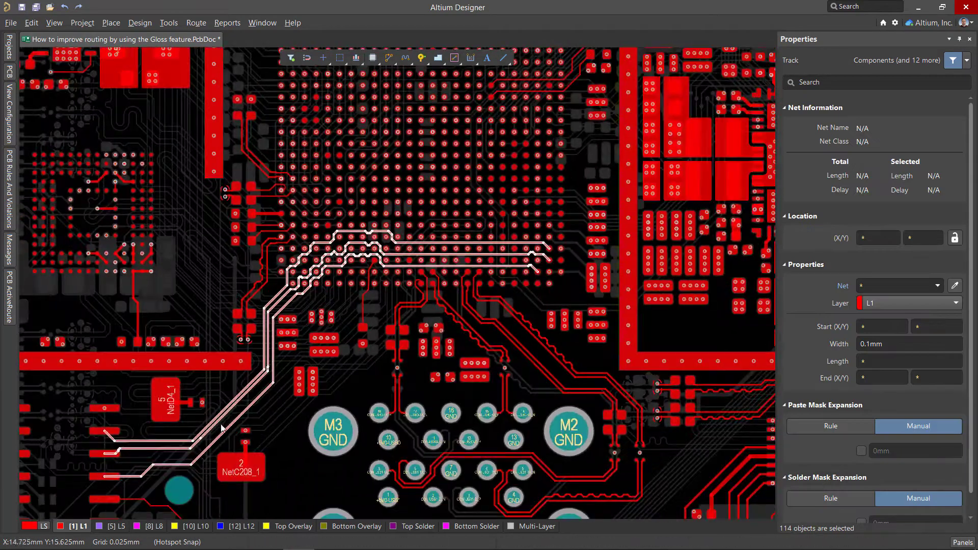
{"action": "scroll", "coordinate": [283, 381], "scroll_direction": "up", "scroll_amount": 1, "text": "ctrl"}
{"action": "scroll", "coordinate": [284, 381], "scroll_direction": "up", "scroll_amount": 2, "text": "ctrl"}
{"action": "scroll", "coordinate": [319, 388], "scroll_direction": "up", "scroll_amount": 1, "text": "ctrl"}
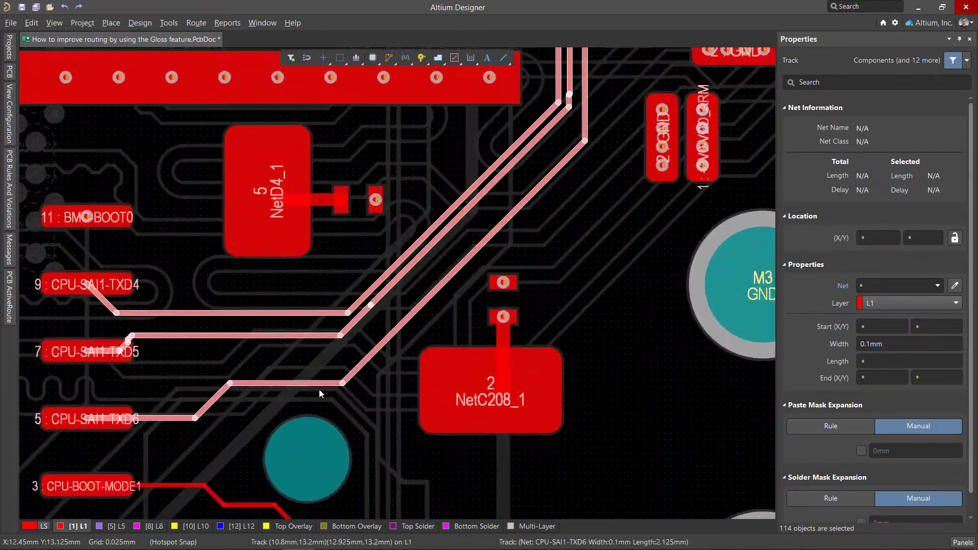
{"action": "left_click", "coordinate": [351, 397]}
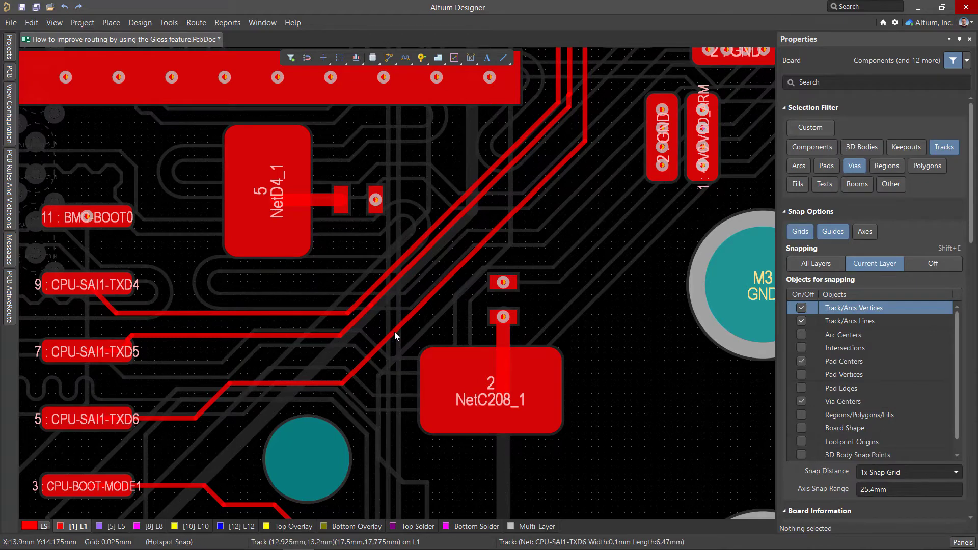
{"action": "left_click_drag", "start_coordinate": [389, 334], "coordinate": [334, 332]}
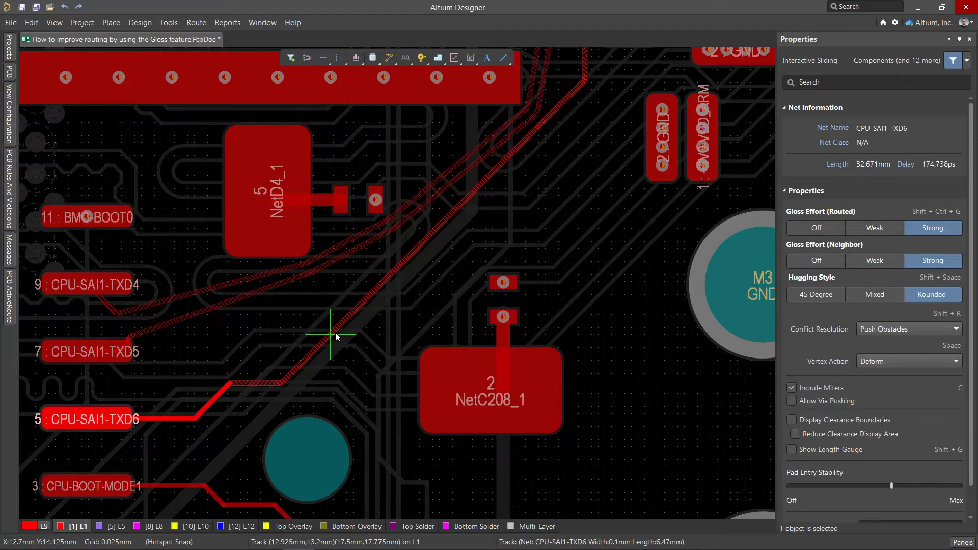
{"action": "key", "text": "Tab"}
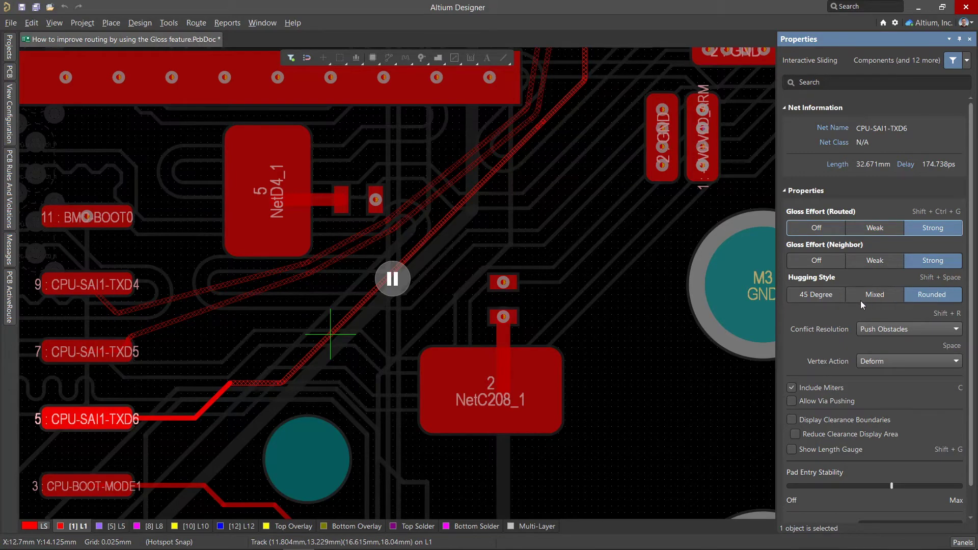
{"action": "left_click", "coordinate": [812, 296]}
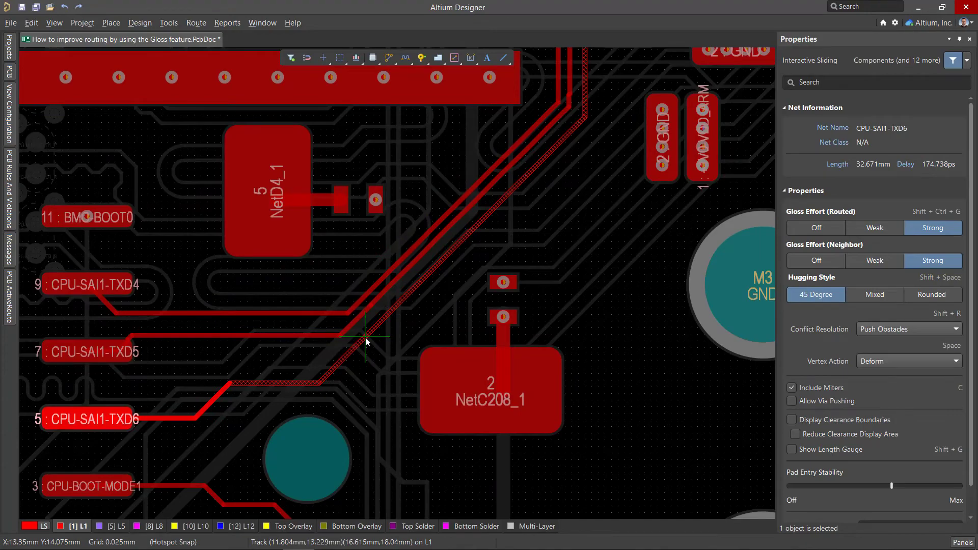
{"action": "left_click", "coordinate": [365, 337]}
{"action": "right_click", "coordinate": [344, 380]}
On L12, select the full USSD-SATA-RX differential pair and gloss it with Ctrl+Alt+G
{"action": "left_click", "coordinate": [238, 526]}
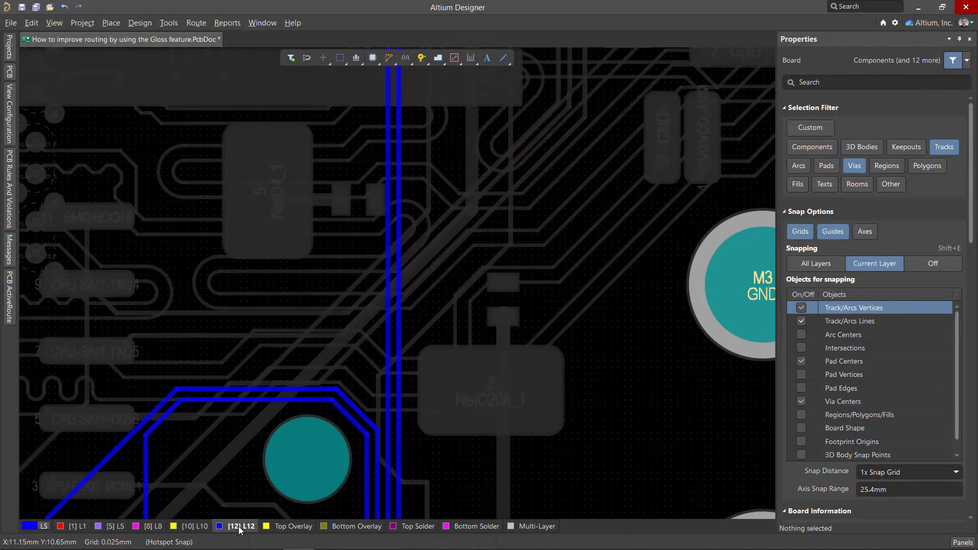
{"action": "scroll", "coordinate": [280, 355], "scroll_direction": "down", "scroll_amount": 3, "text": "ctrl"}
{"action": "scroll", "coordinate": [294, 357], "scroll_direction": "down", "scroll_amount": 3, "text": "ctrl"}
{"action": "mouse_move", "coordinate": [625, 227]}
{"action": "right_mouse_down"}
{"action": "mouse_move", "coordinate": [498, 264]}
{"action": "mouse_move", "coordinate": [390, 241]}
{"action": "right_mouse_up"}
{"action": "scroll", "coordinate": [390, 242], "scroll_direction": "up", "scroll_amount": 3, "text": "ctrl"}
{"action": "scroll", "coordinate": [482, 276], "scroll_direction": "up", "scroll_amount": 3, "text": "ctrl"}
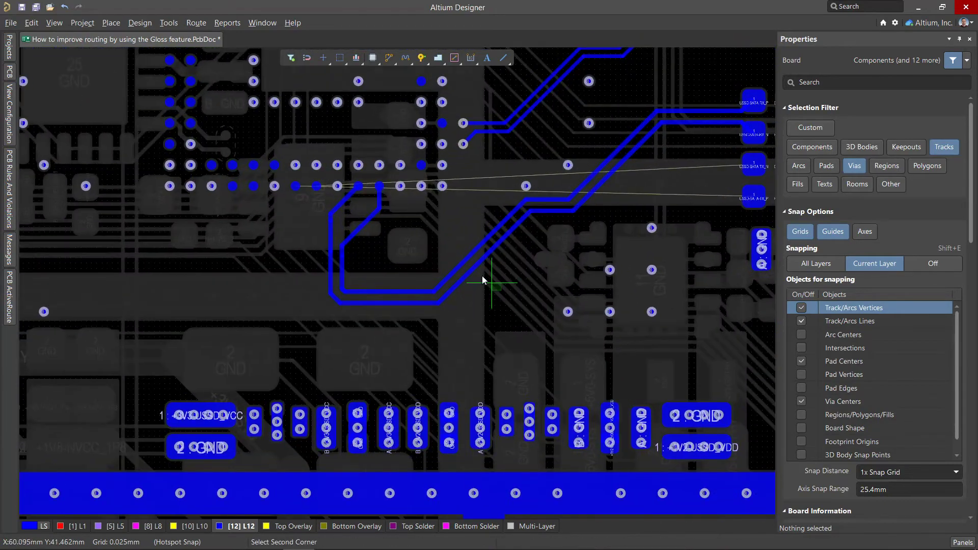
{"action": "left_click", "coordinate": [456, 252]}
{"action": "key", "text": "Tab"}
{"action": "key", "text": "ctrl+alt+g"}
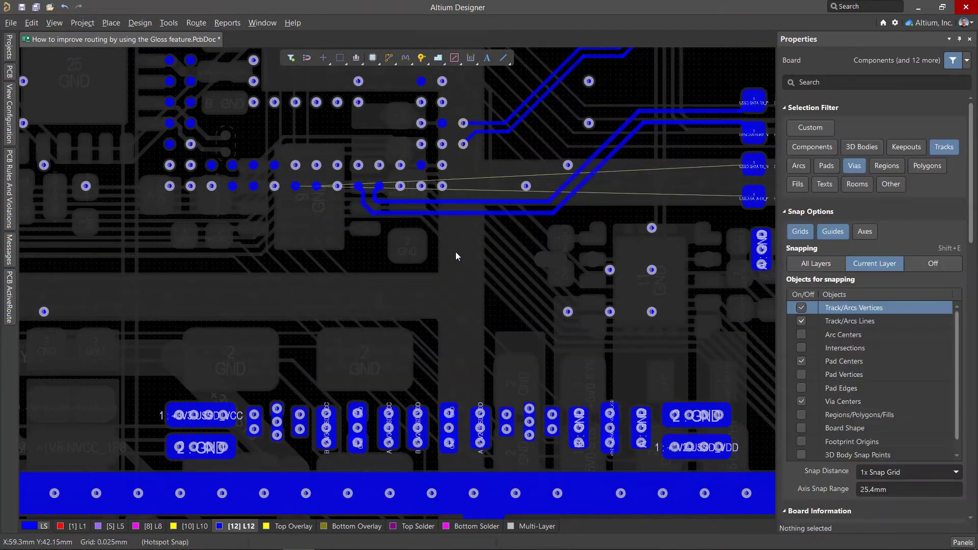
{"action": "scroll", "coordinate": [370, 190], "scroll_direction": "up", "scroll_amount": 2, "text": "ctrl"}
{"action": "scroll", "coordinate": [371, 189], "scroll_direction": "up", "scroll_amount": 2, "text": "ctrl"}
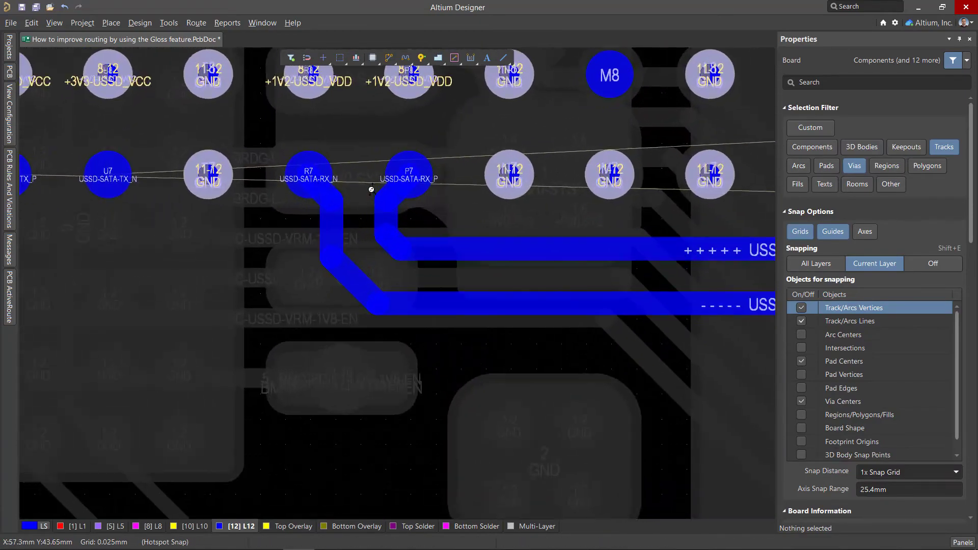
{"action": "scroll", "coordinate": [371, 190], "scroll_direction": "down", "scroll_amount": 2, "text": "ctrl"}
{"action": "scroll", "coordinate": [371, 186], "scroll_direction": "down", "scroll_amount": 2, "text": "ctrl"}
{"action": "scroll", "coordinate": [415, 206], "scroll_direction": "down", "scroll_amount": 2, "text": "ctrl"}
{"action": "mouse_move", "coordinate": [414, 207]}
{"action": "right_mouse_down"}
{"action": "mouse_move", "coordinate": [519, 235]}
{"action": "mouse_move", "coordinate": [352, 290]}
{"action": "right_mouse_up"}
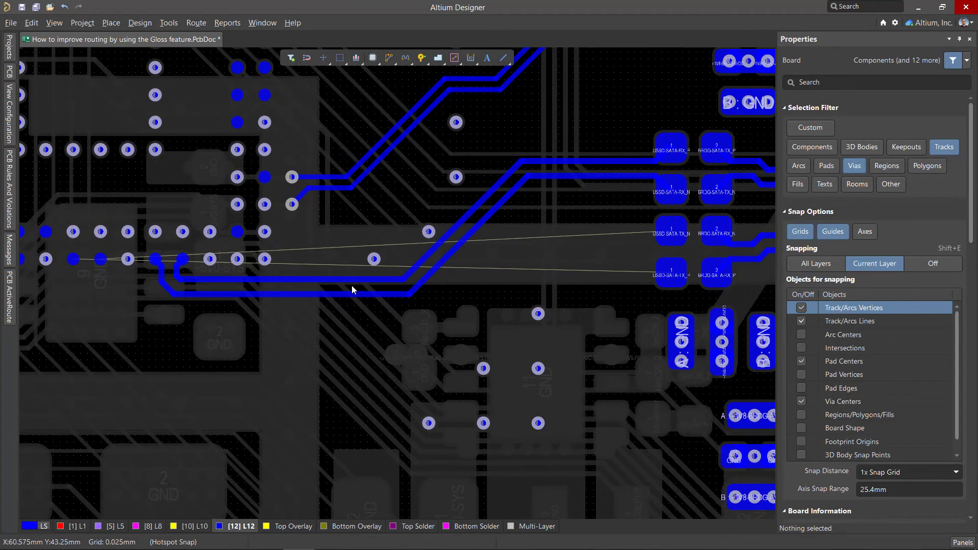